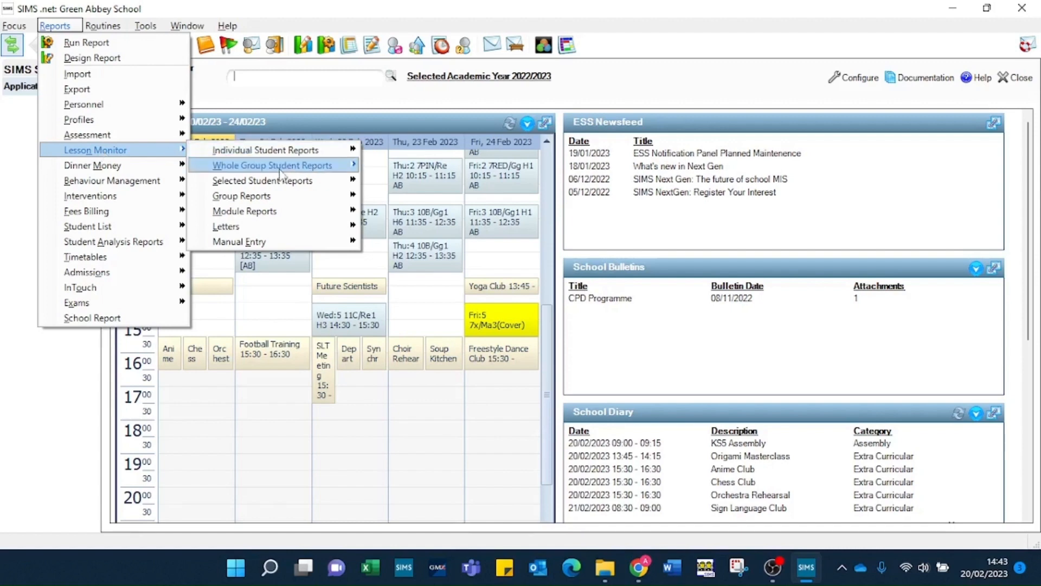
Step: Open Print and Send Letters from the Lesson Monitor Letters menu
mouse_move(290, 228)
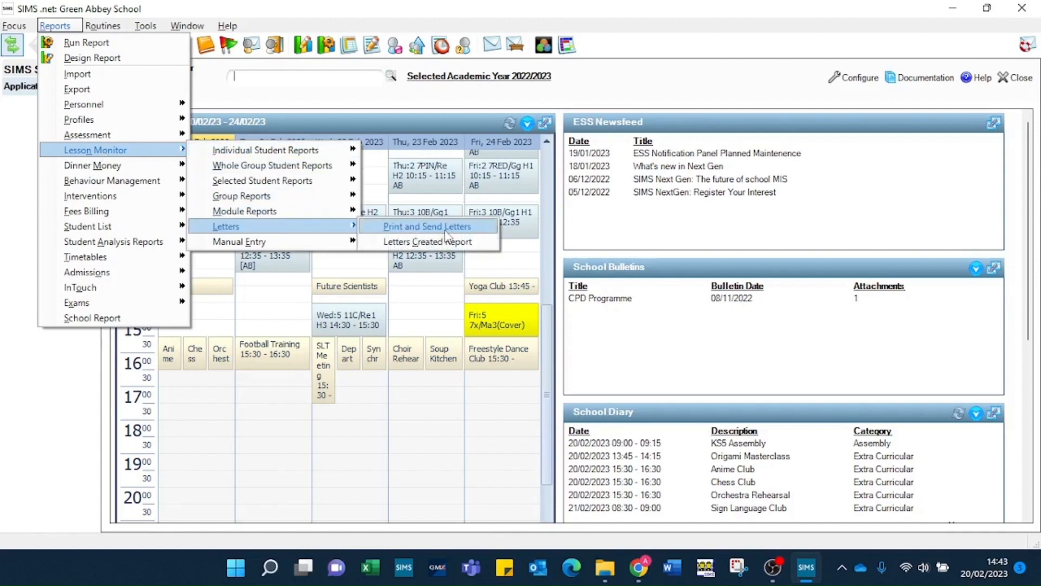
click(404, 230)
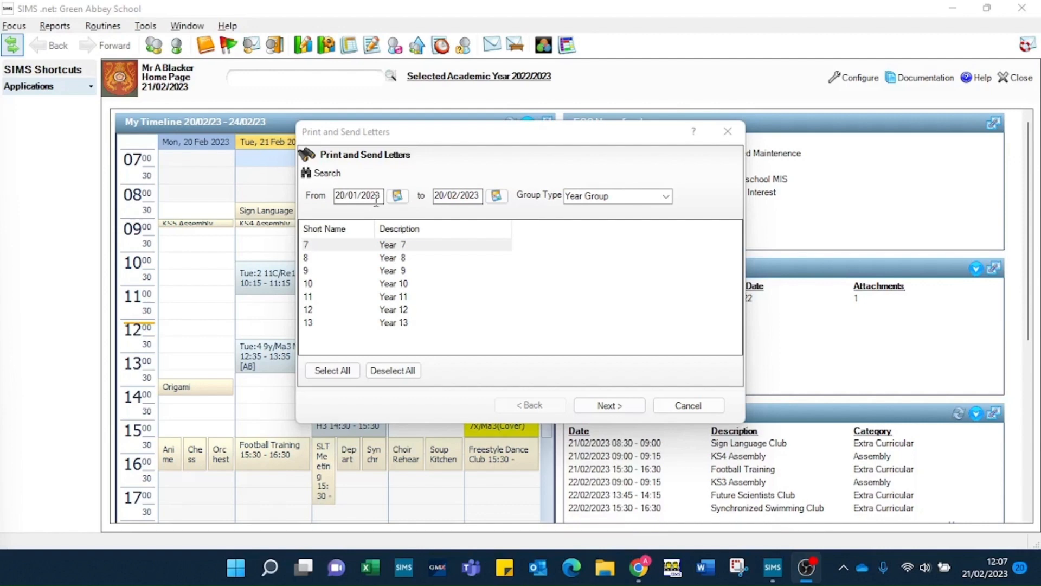
Step: Set the letter date range from 05/09/2022 to 31/12/2022
drag(383, 196, 302, 206)
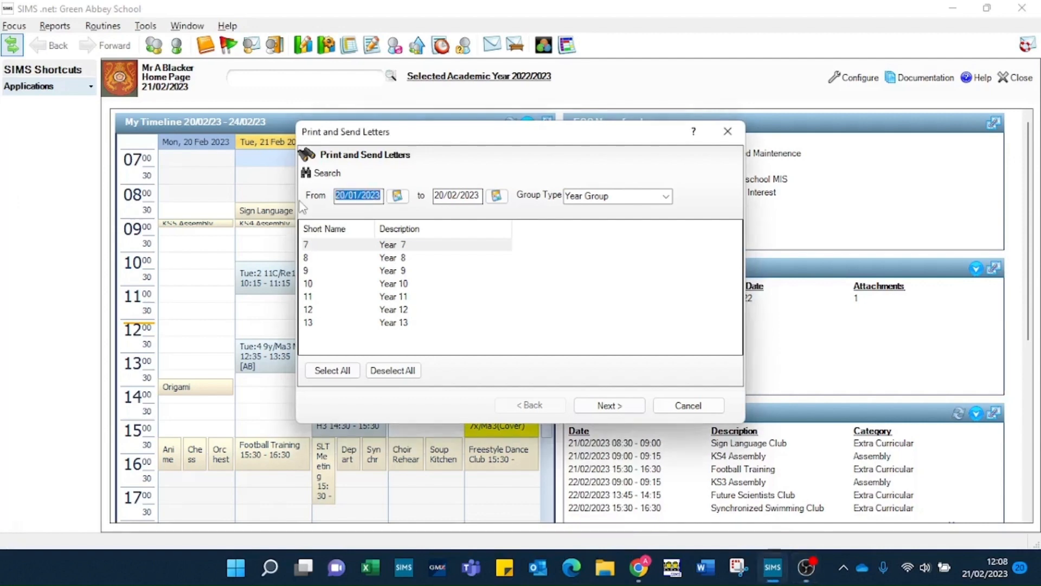
text(0)
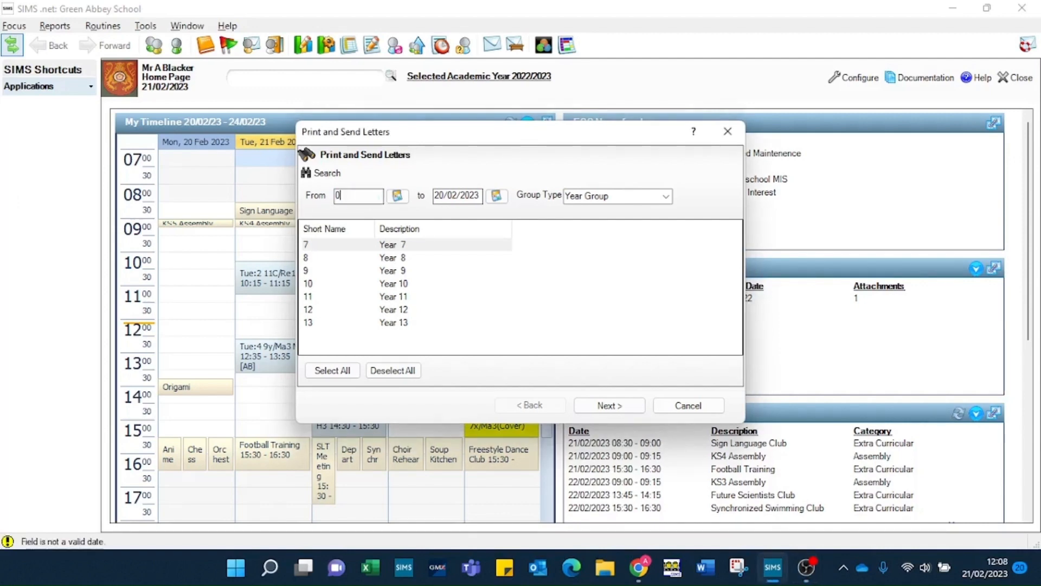
text(5/09/2022)
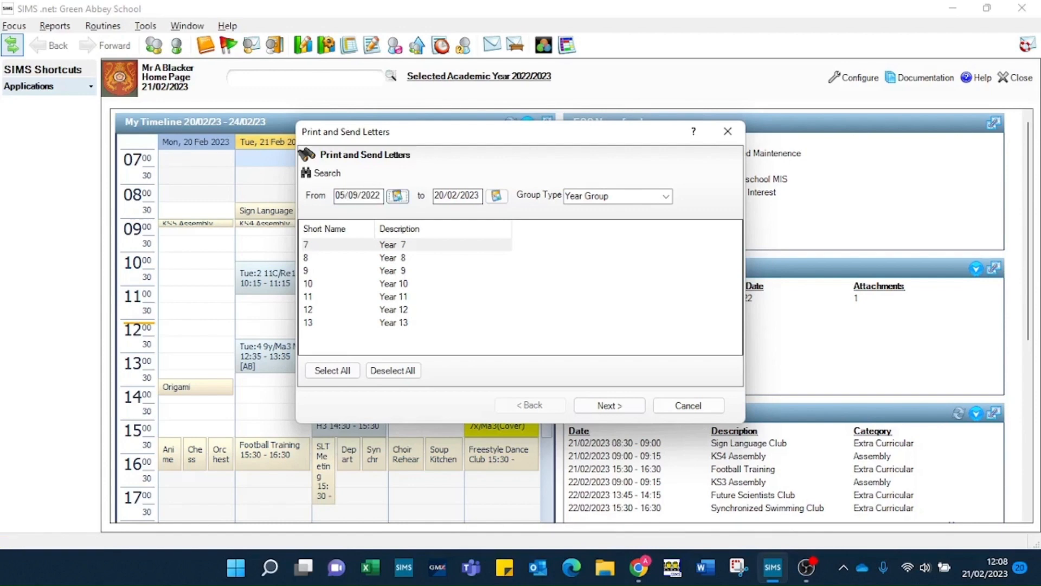
key(Tab)
text(31/)
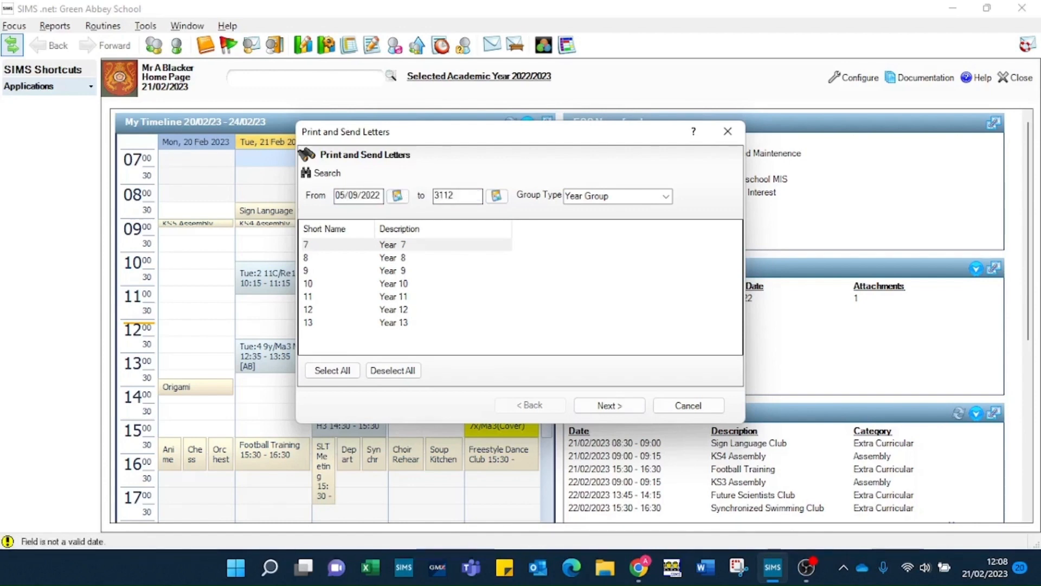
text(12/2022)
key(Tab)
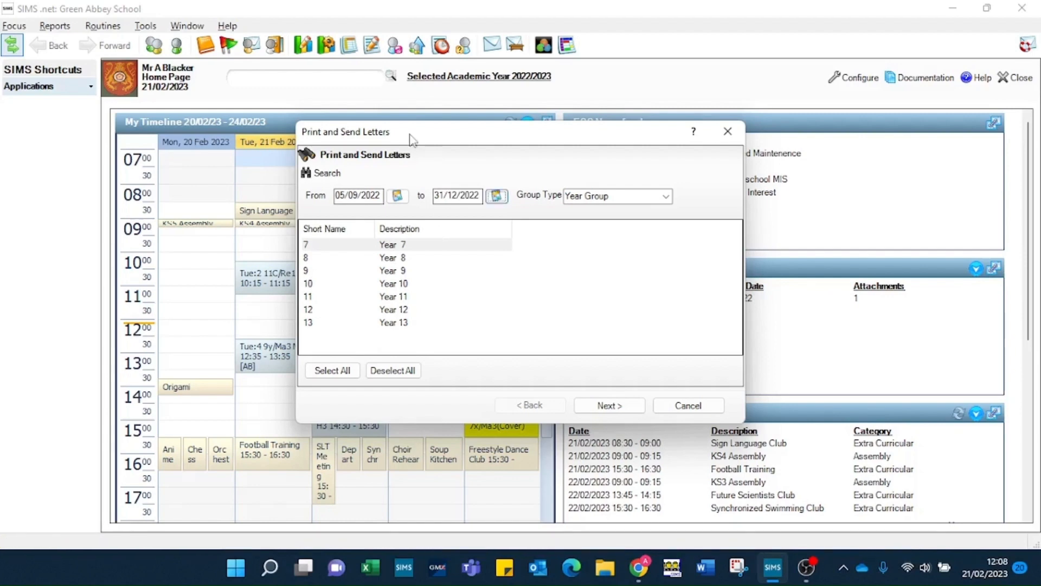
Step: Try Whole School, then search by Year Group to list Year 7 to Year 13
click(670, 197)
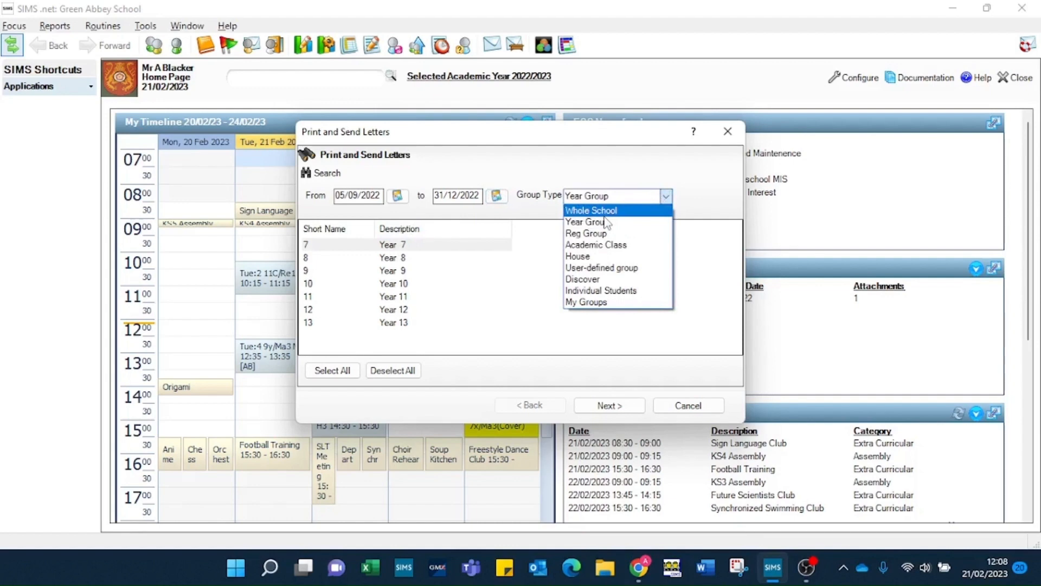
click(573, 212)
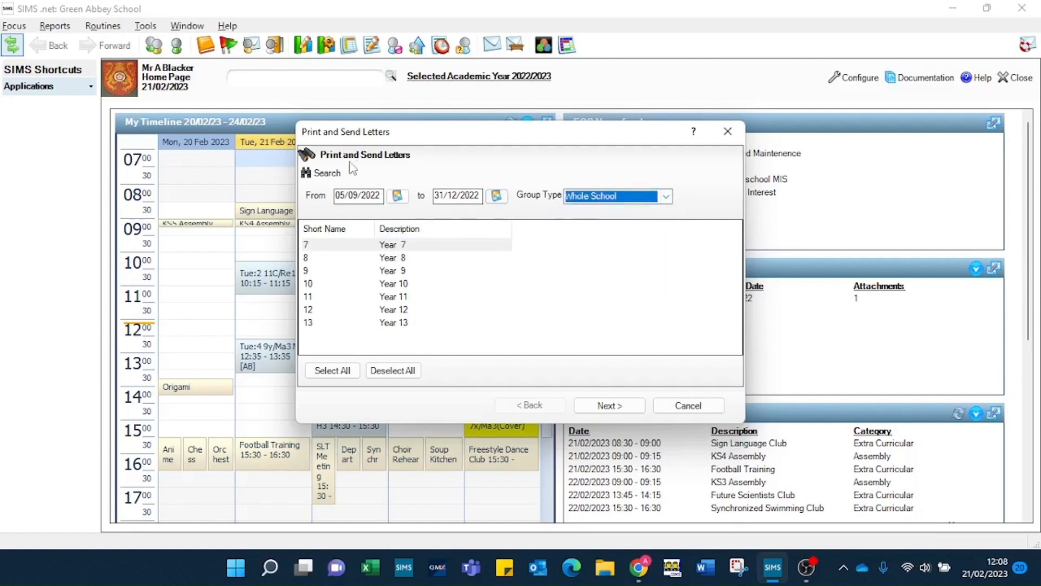
click(328, 173)
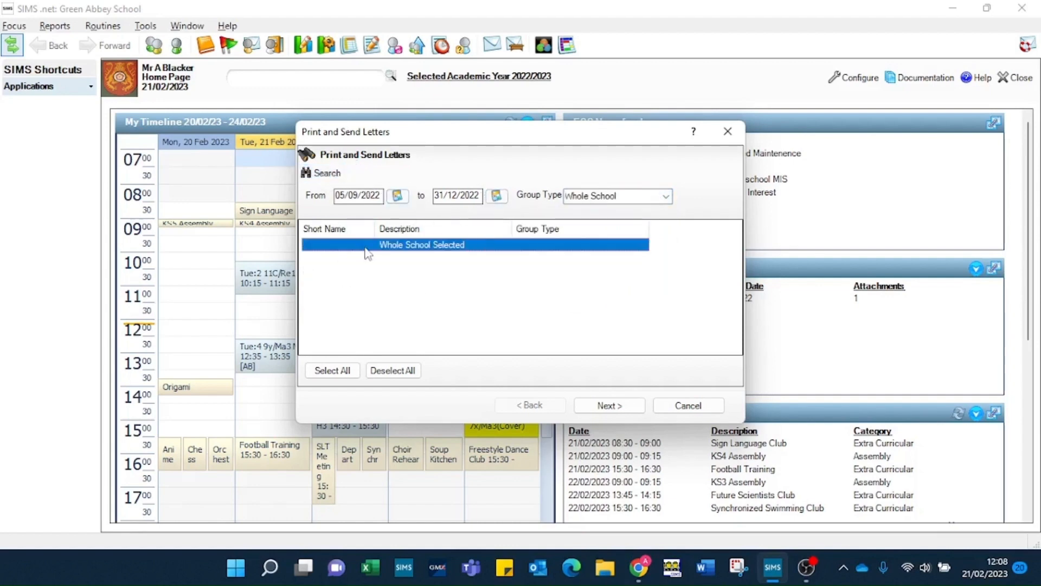
click(666, 196)
click(583, 222)
click(325, 172)
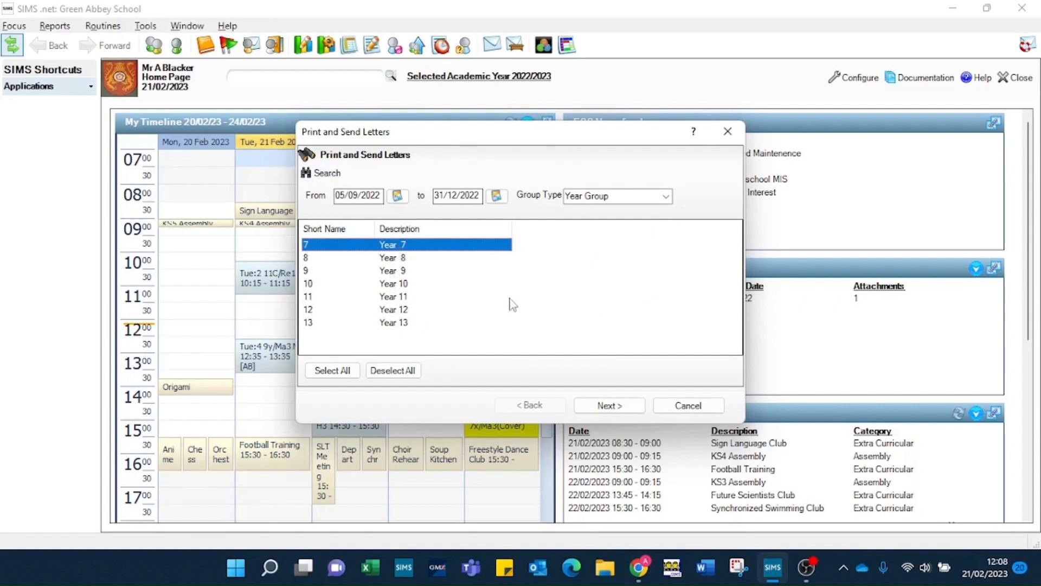
click(609, 406)
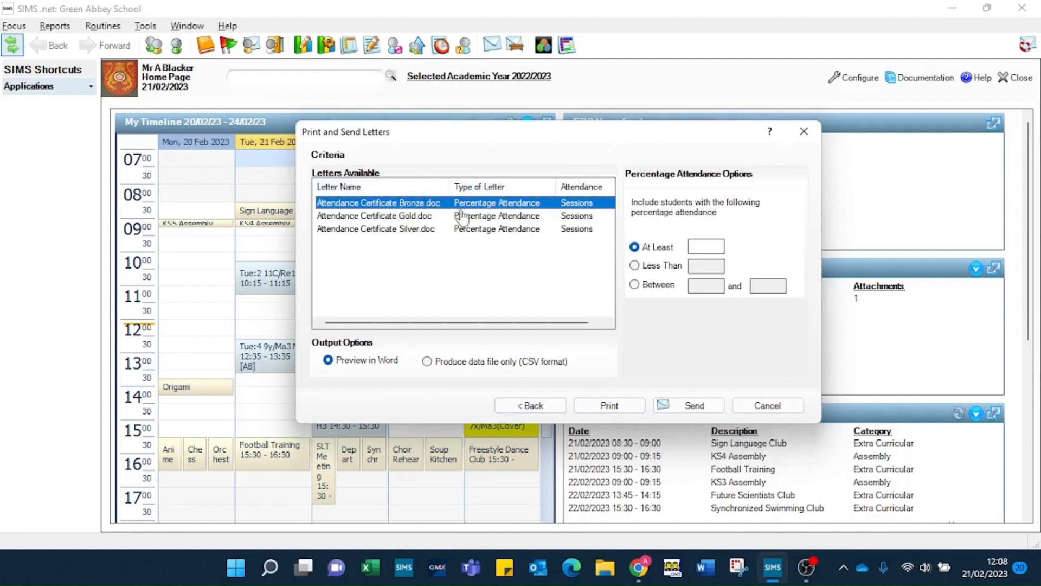
Step: Print Bronze certificates for students with 94–96% attendance, previewed in Word
click(634, 285)
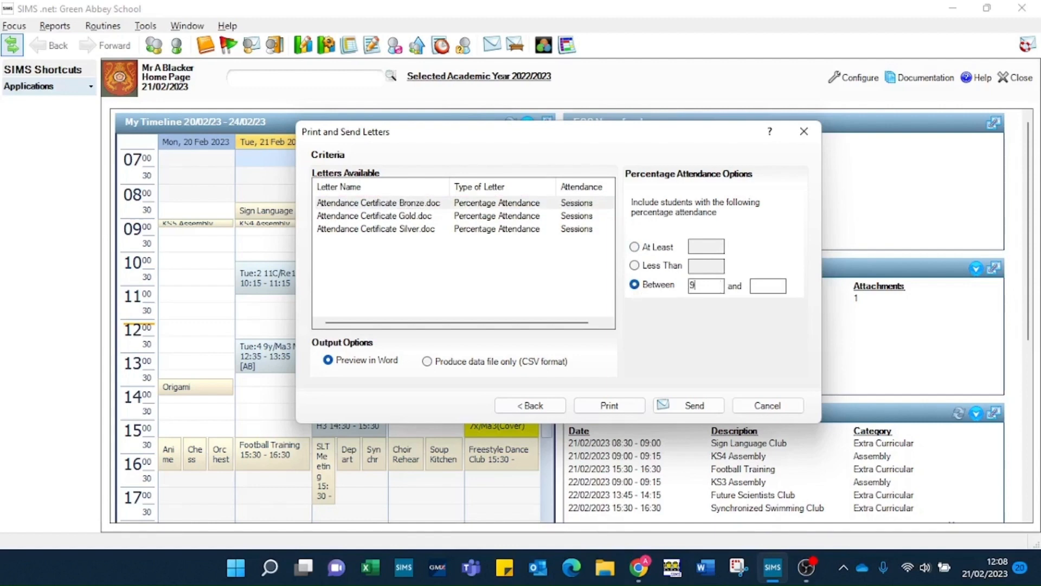
text(96)
key(Tab)
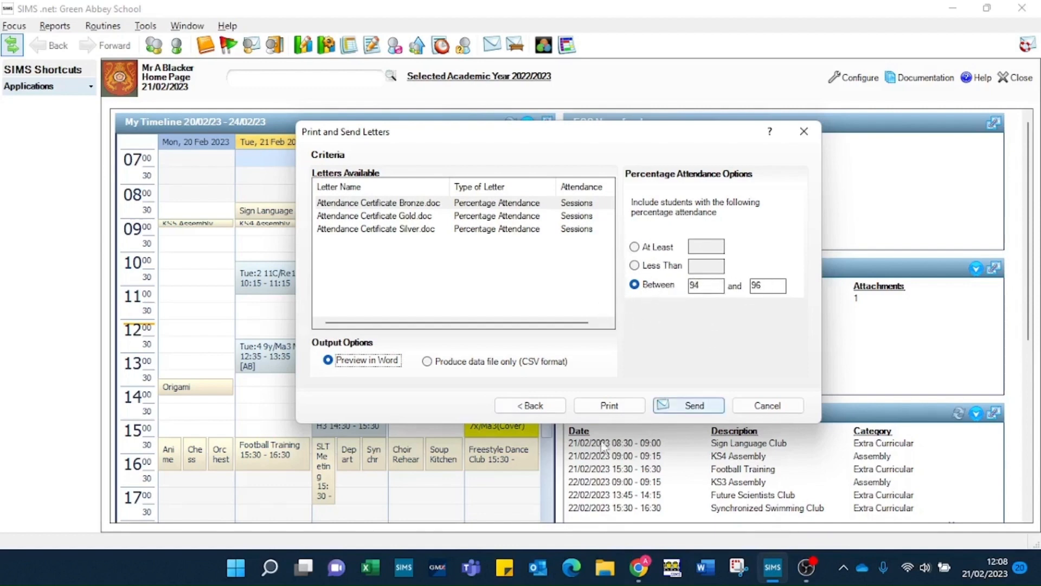
click(609, 408)
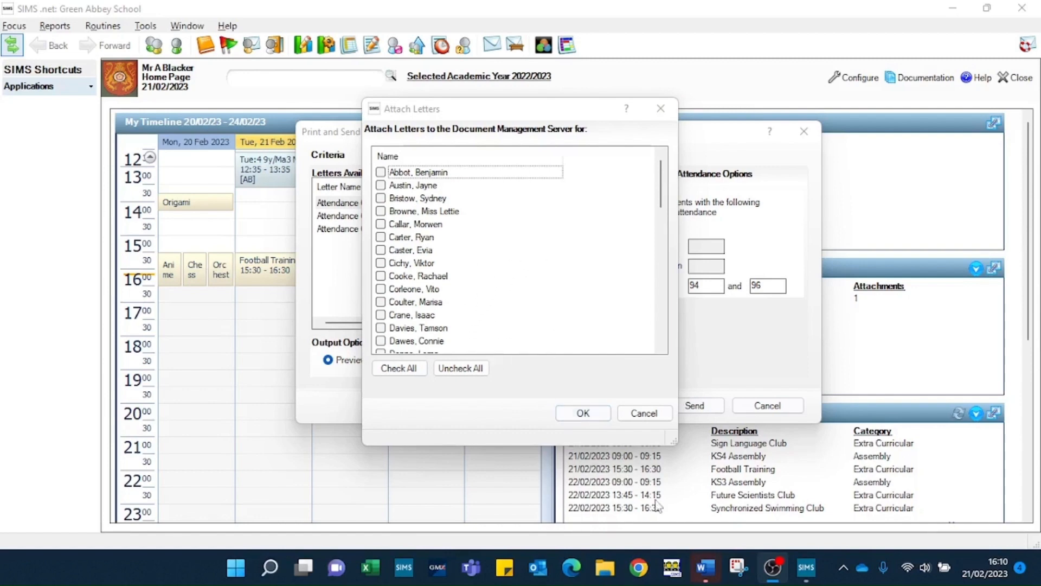
Step: Bring up the preview of the merged Form Letters1 Word document
mouse_move(714, 578)
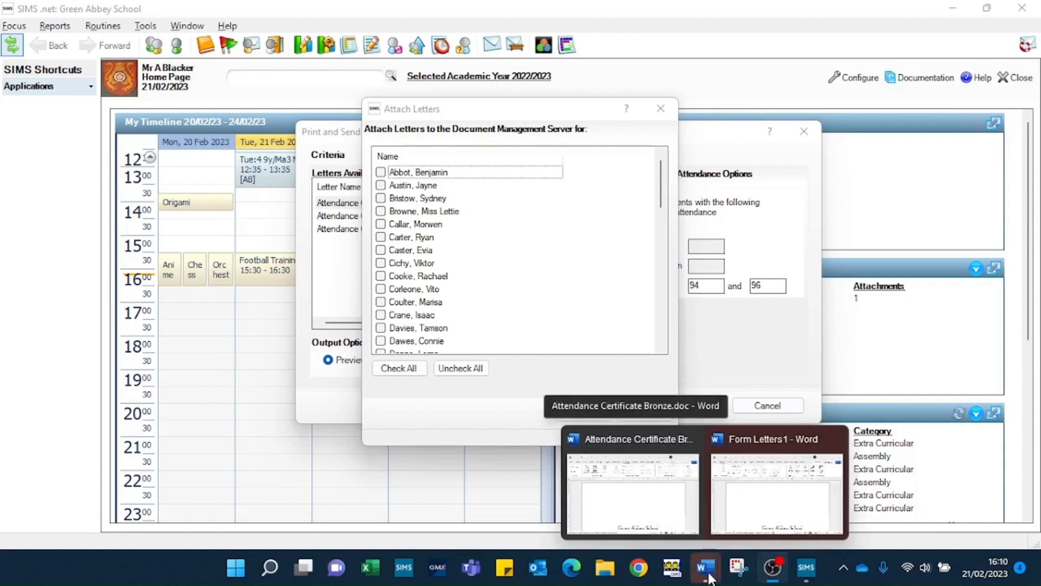
mouse_move(648, 512)
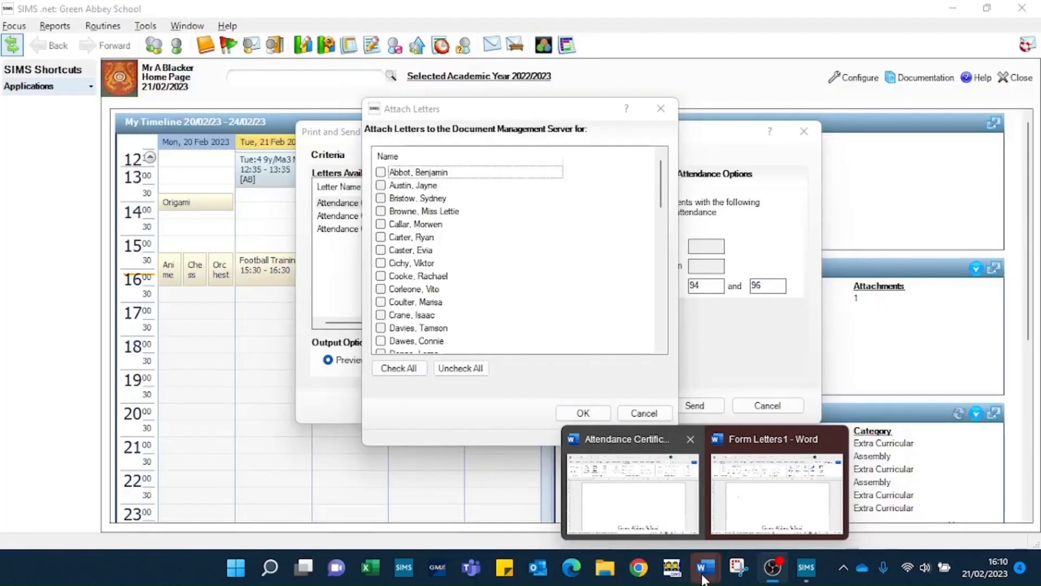
mouse_move(779, 495)
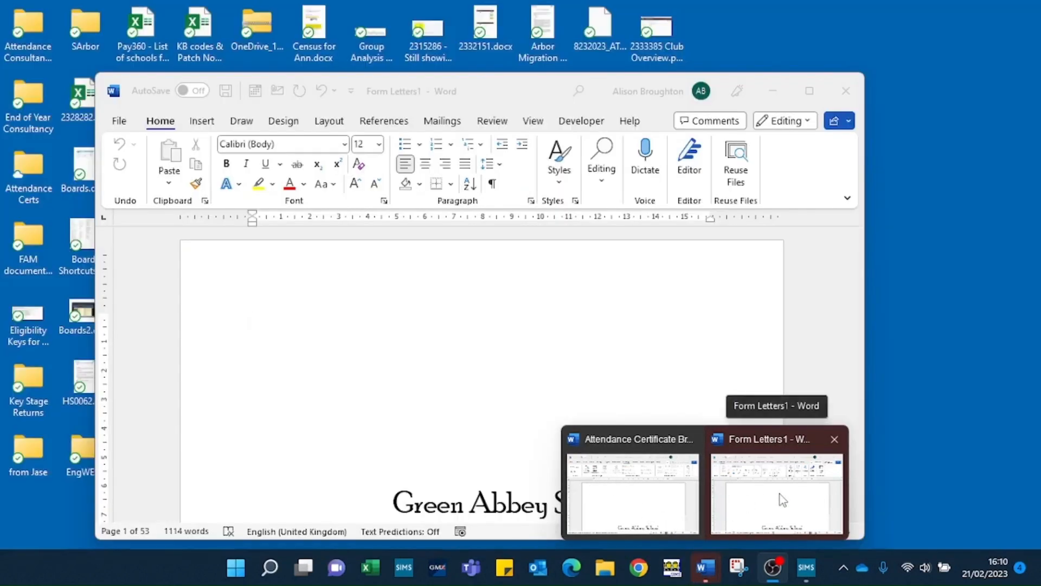
Step: Look through the Form Letters1 certificate pages, then close the document without saving
click(757, 477)
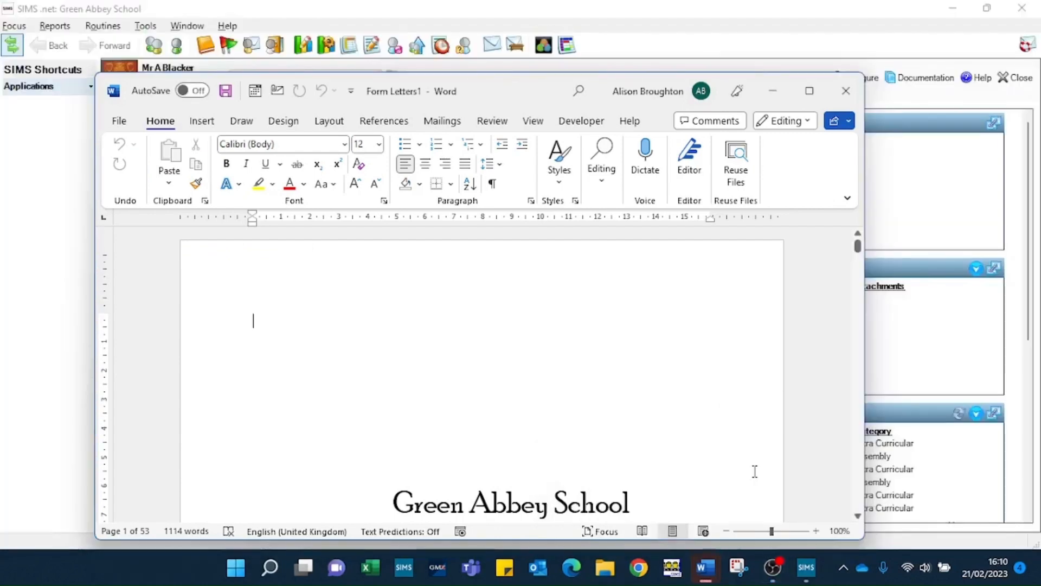
scroll(530, 353, down, 5)
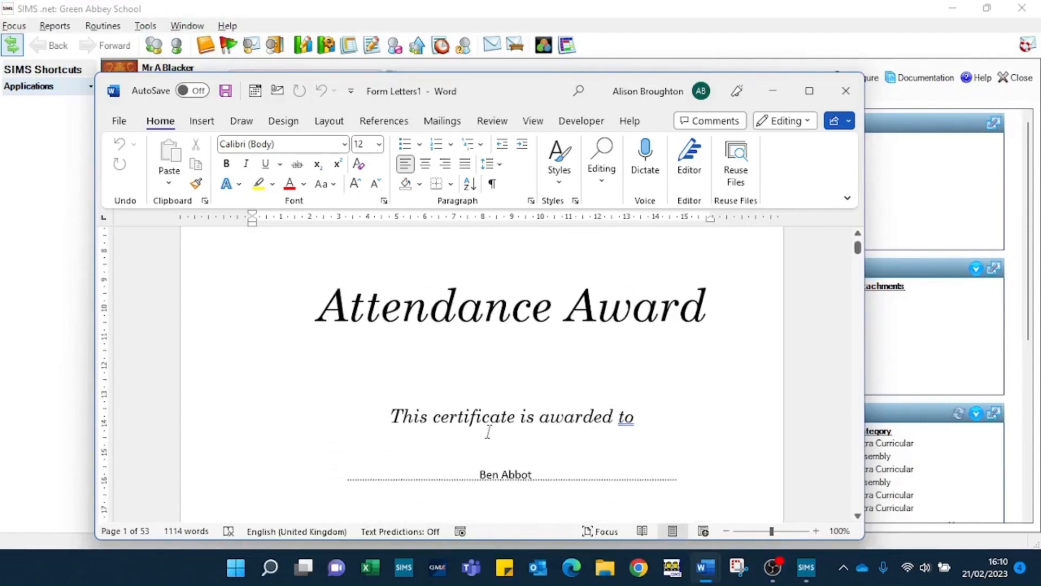
scroll(488, 432, down, 3)
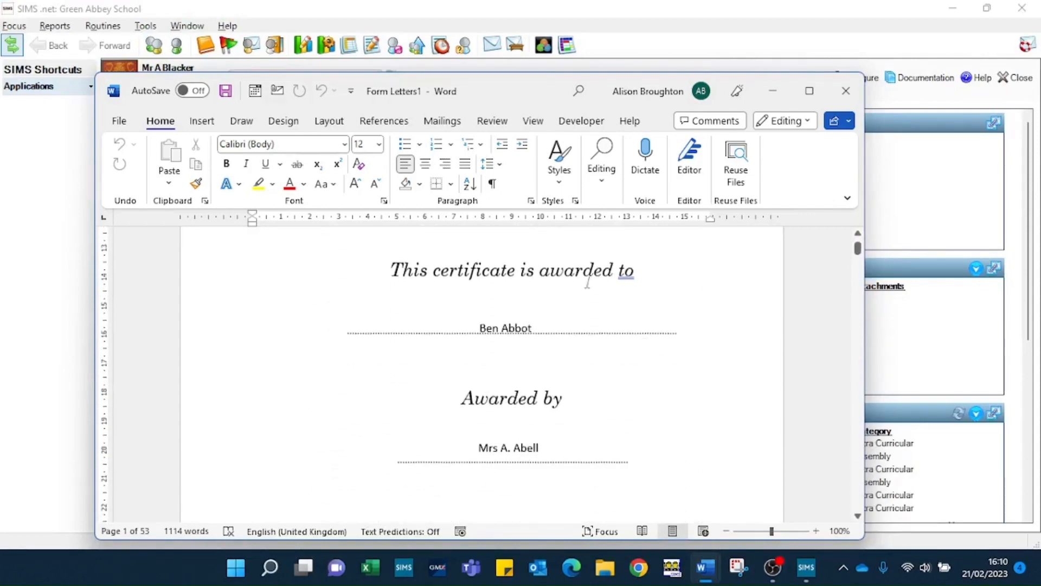
scroll(602, 388, down, 2)
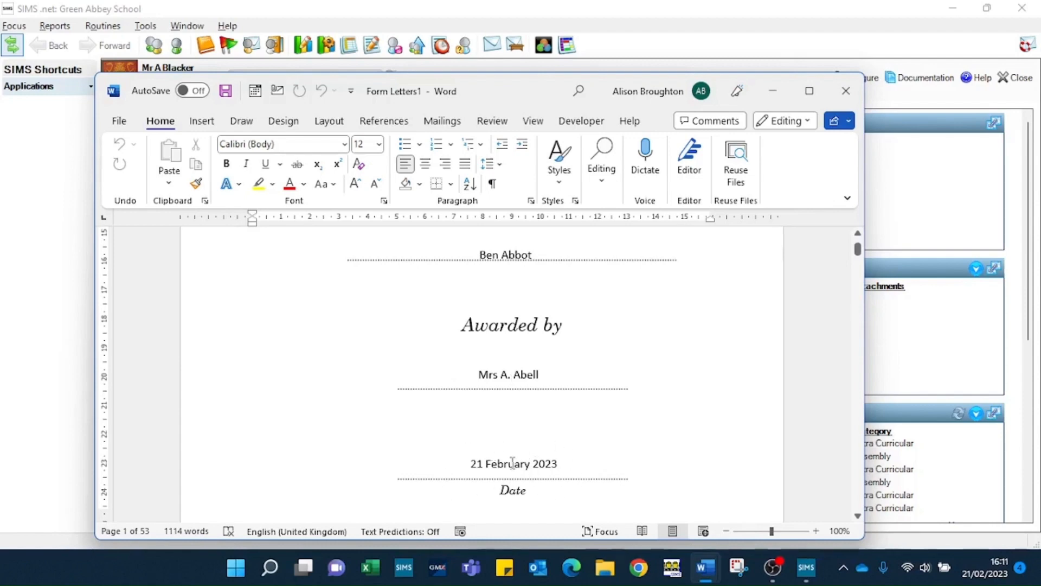
scroll(508, 464, down, 5)
scroll(509, 464, down, 12)
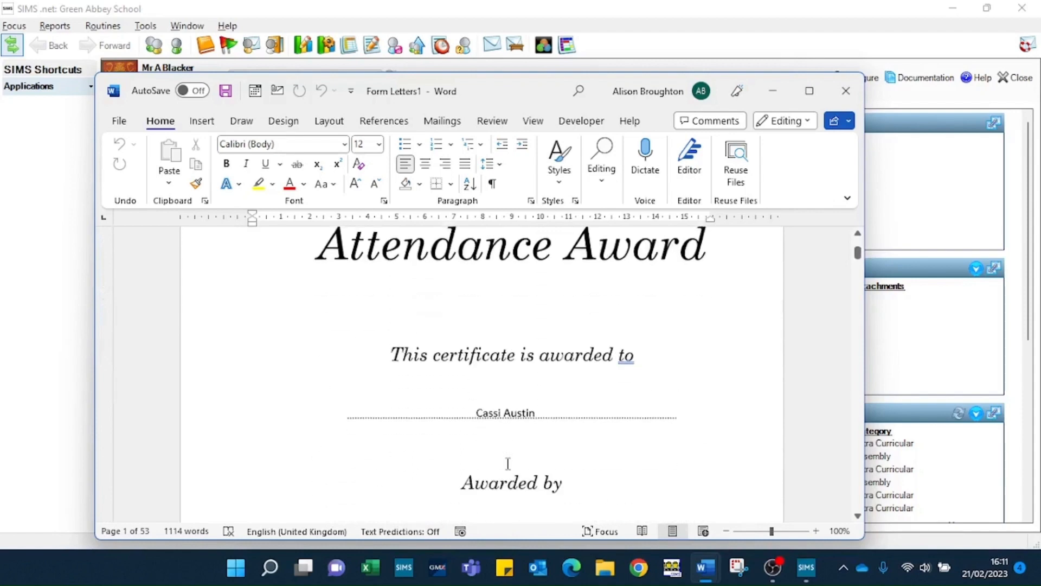
scroll(509, 464, down, 12)
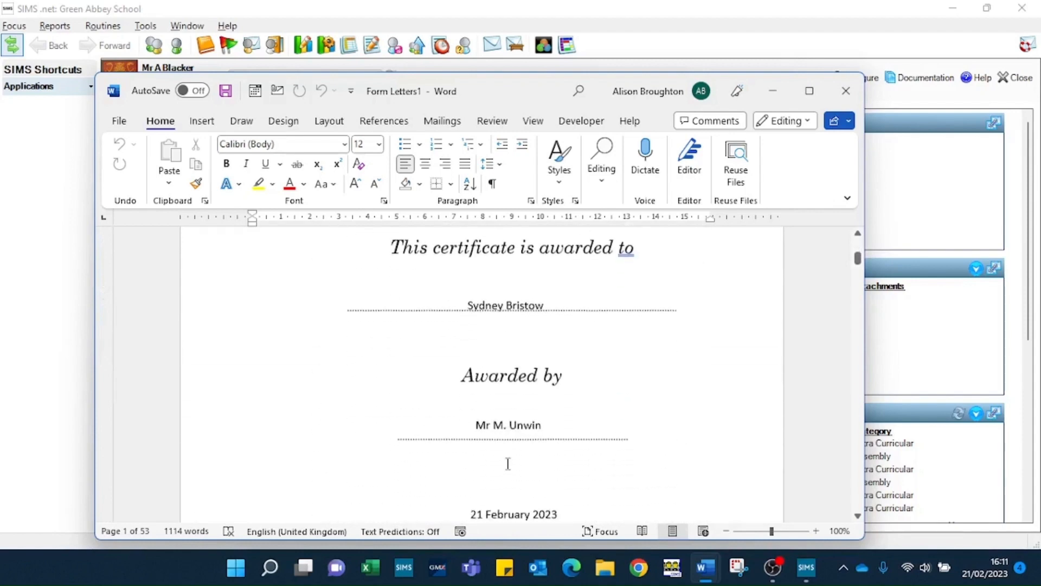
scroll(508, 463, down, 3)
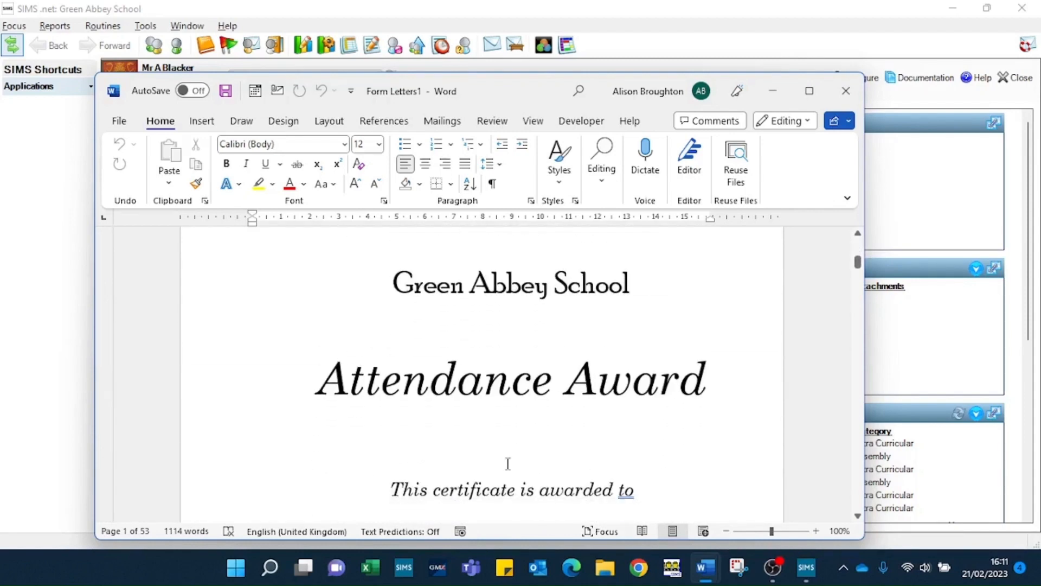
click(850, 91)
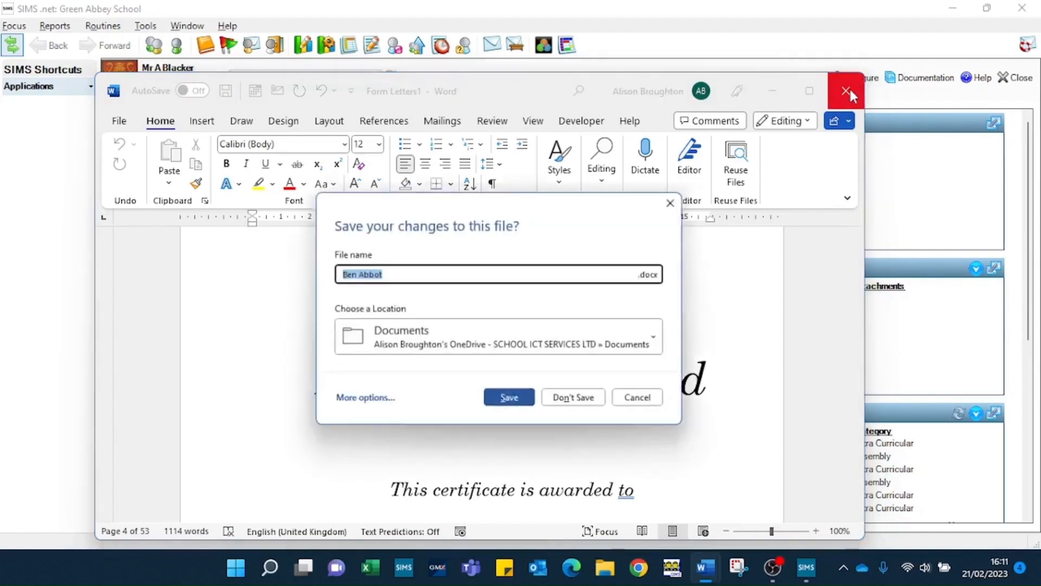
click(586, 407)
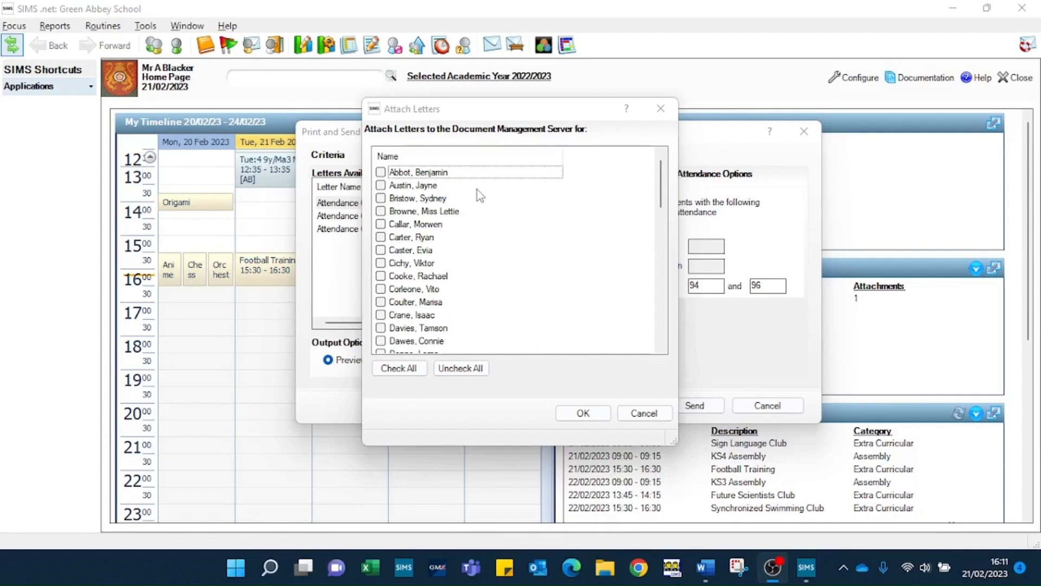
Step: Attach the certificate to the first four listed students, then cancel Print and Send Letters
click(380, 172)
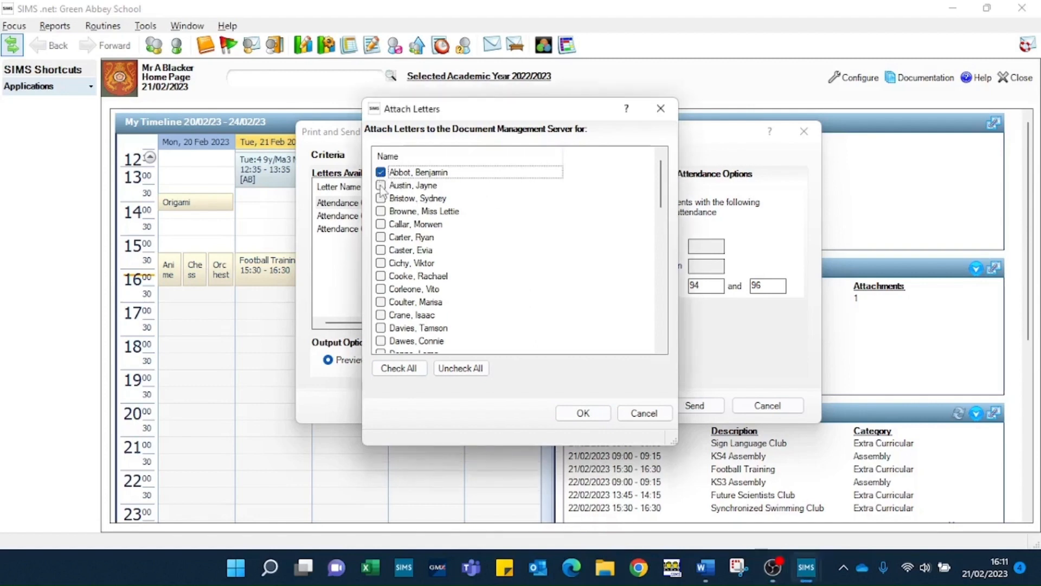
click(381, 185)
click(381, 198)
click(381, 211)
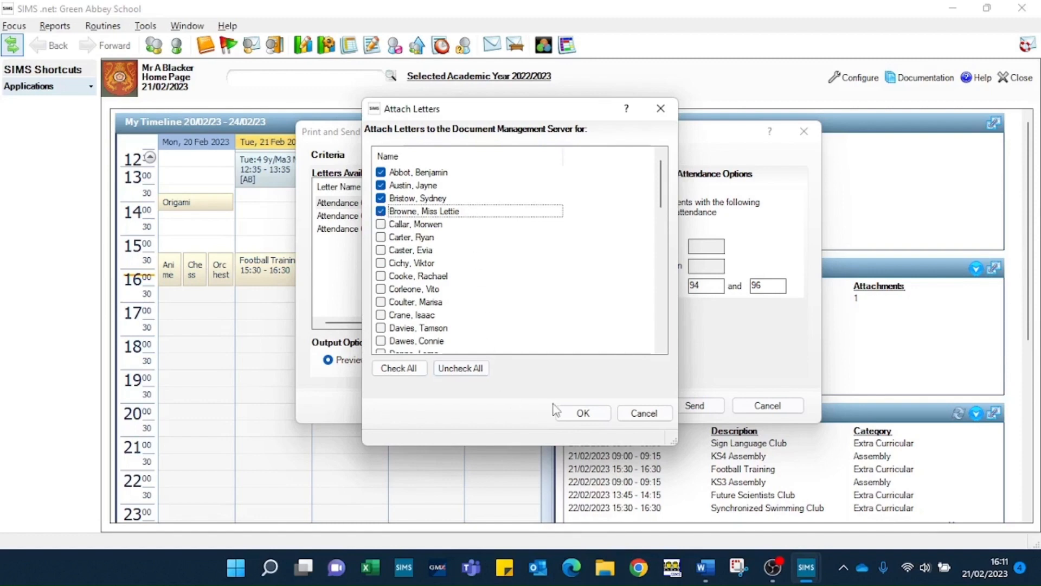
click(582, 415)
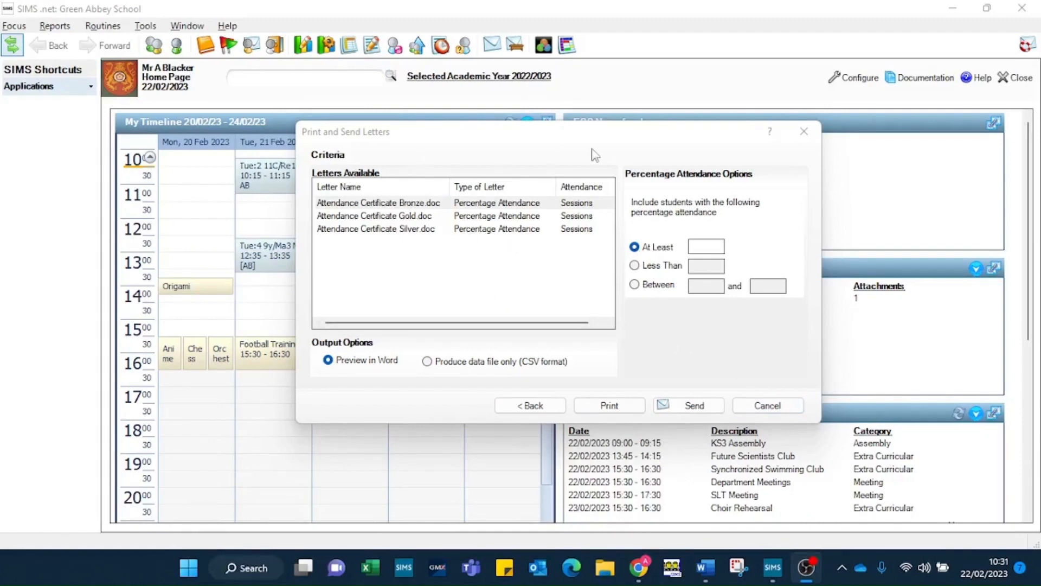
click(768, 406)
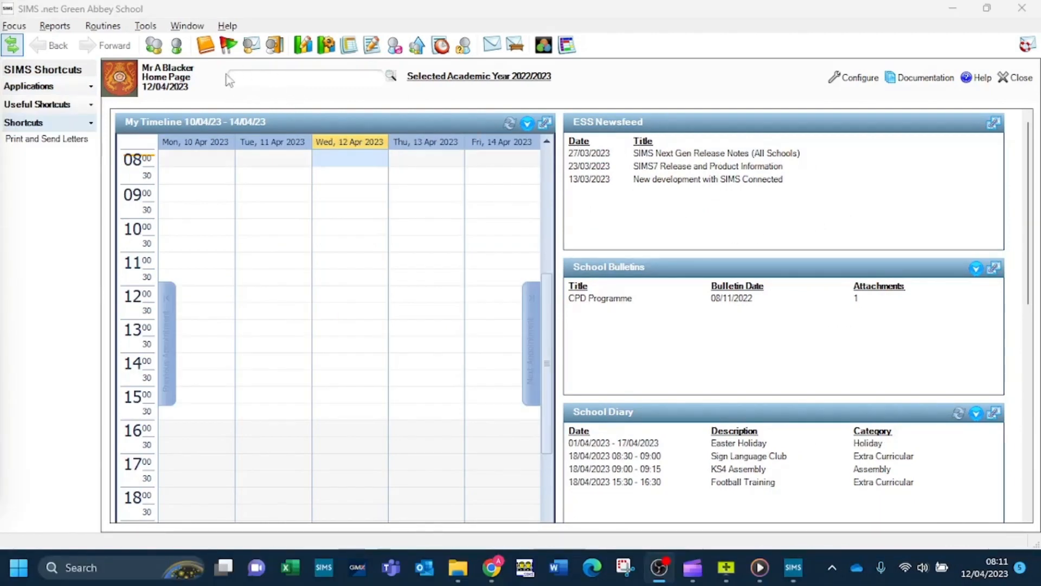
Step: Search for the Year 7 student by name and open their Student Details record
click(154, 47)
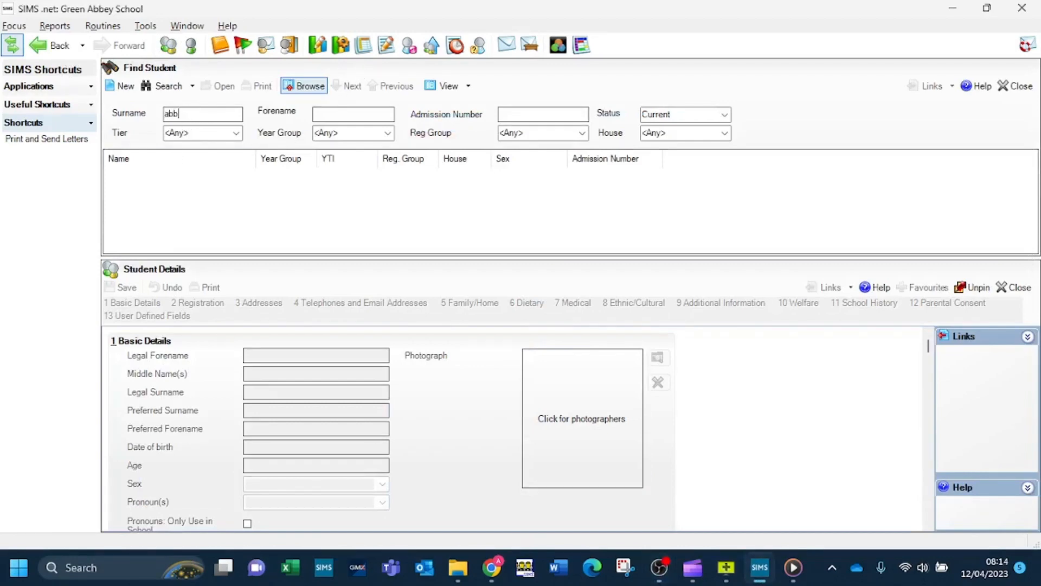
key(Tab)
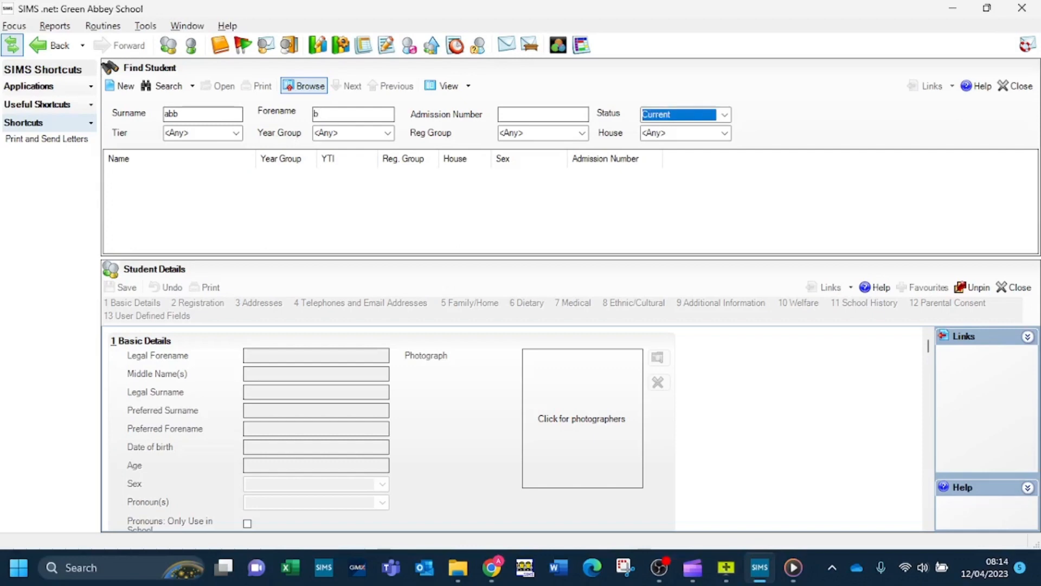
click(166, 86)
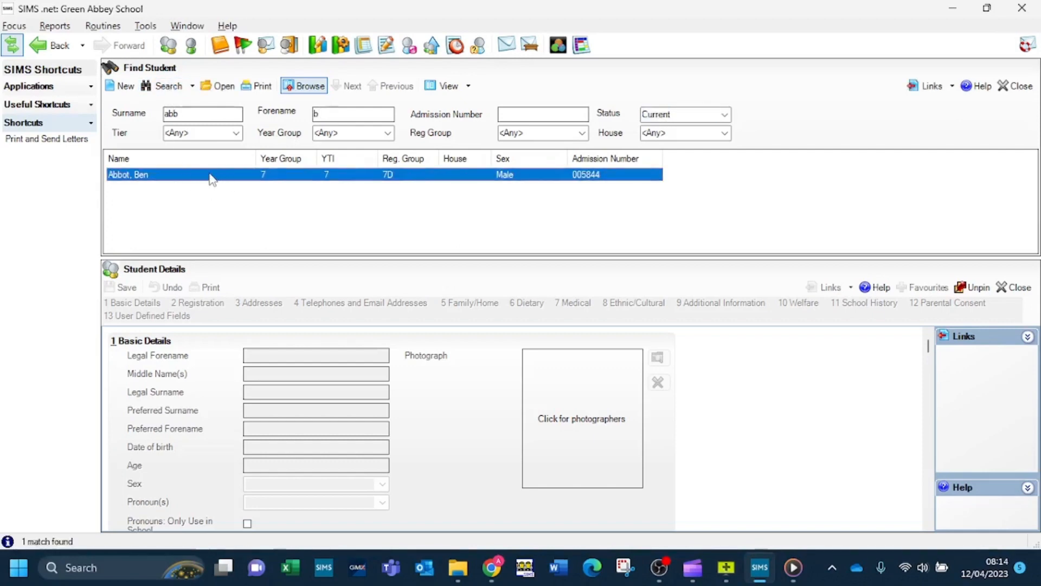
double_click(212, 174)
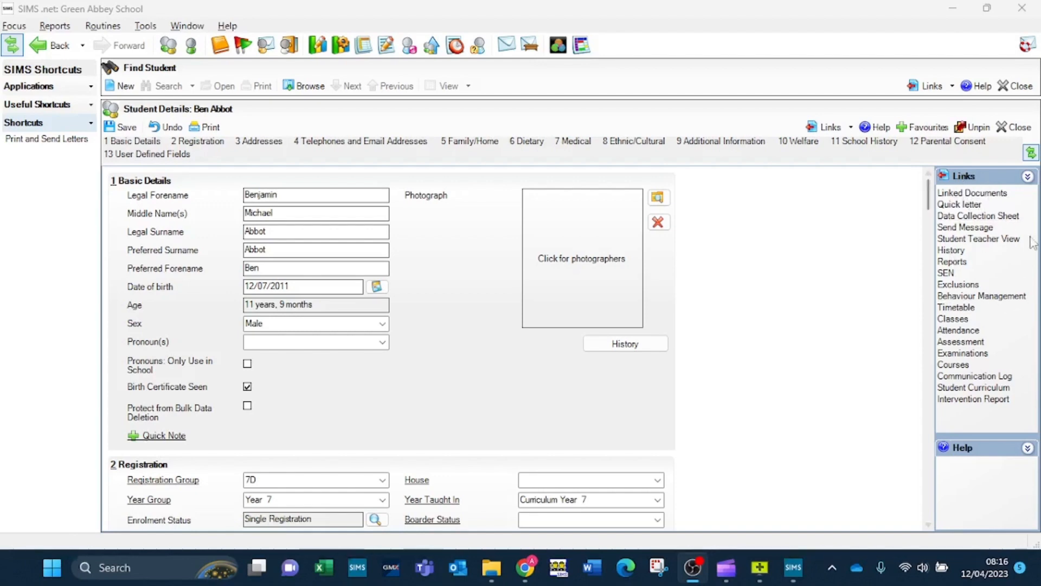
Step: Show the Links panel and bring up the student's Linked Documents
click(1031, 154)
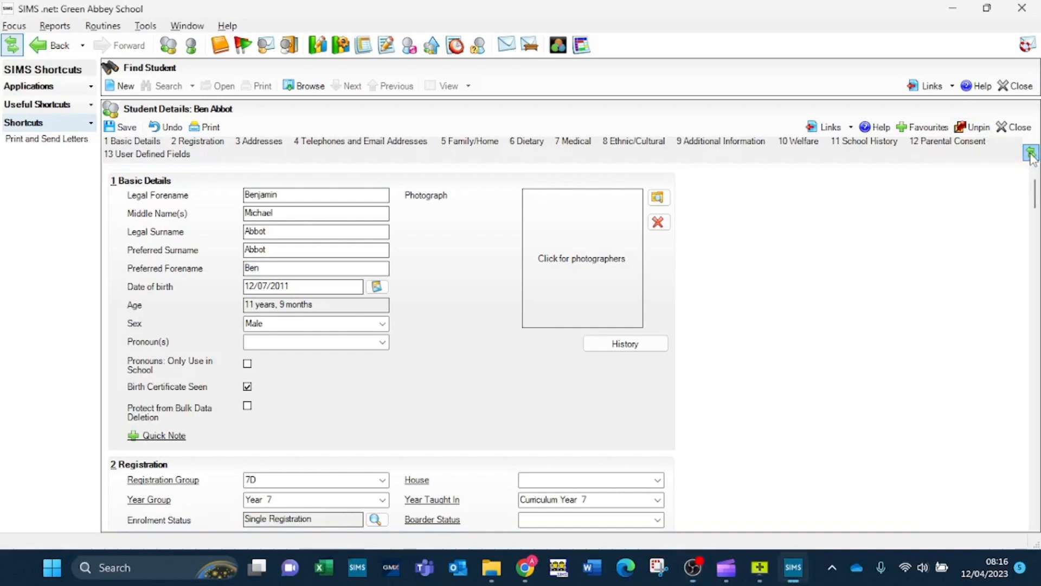
click(1031, 154)
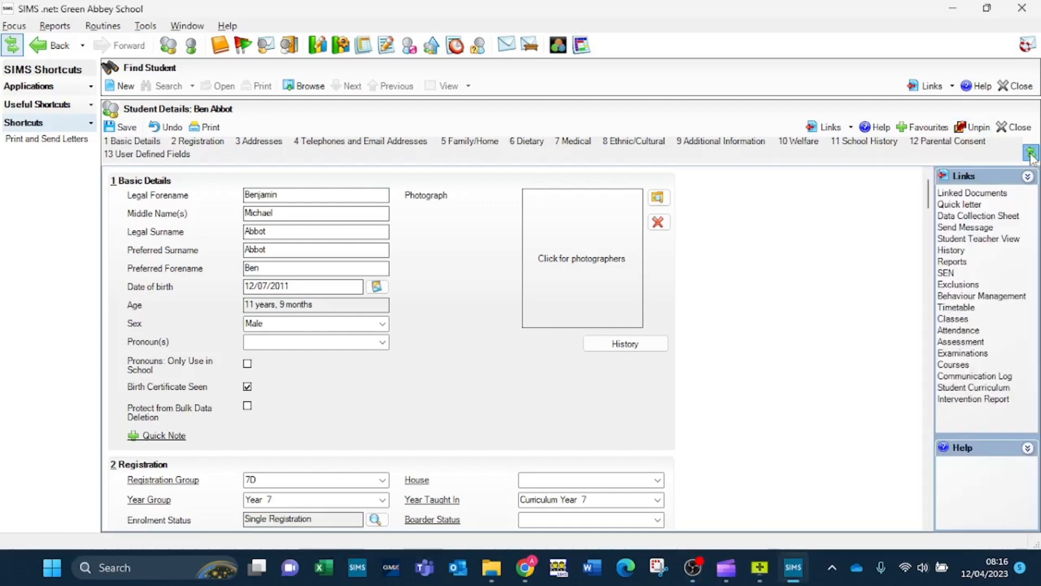
click(1031, 154)
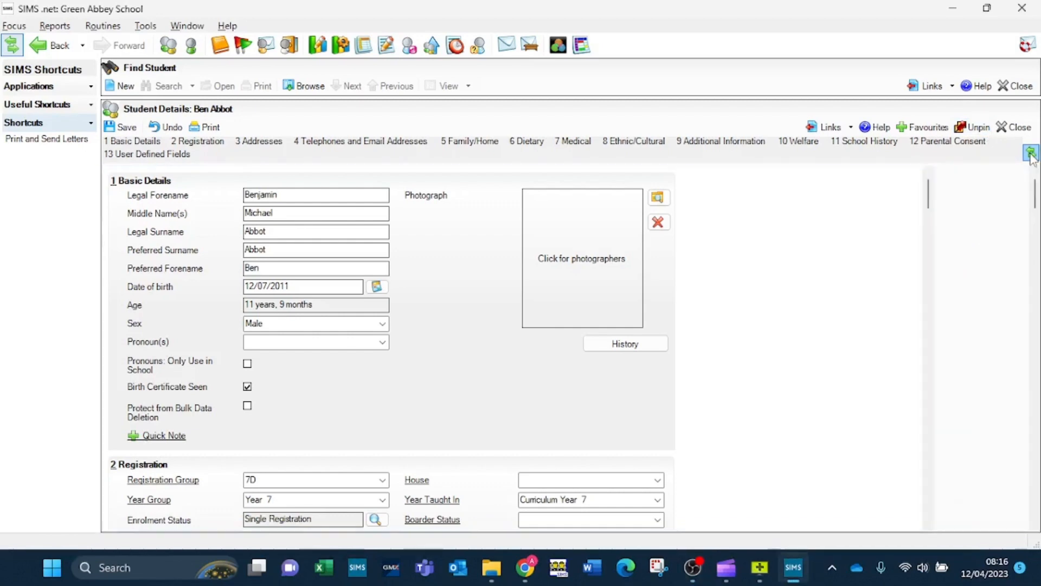
click(1031, 155)
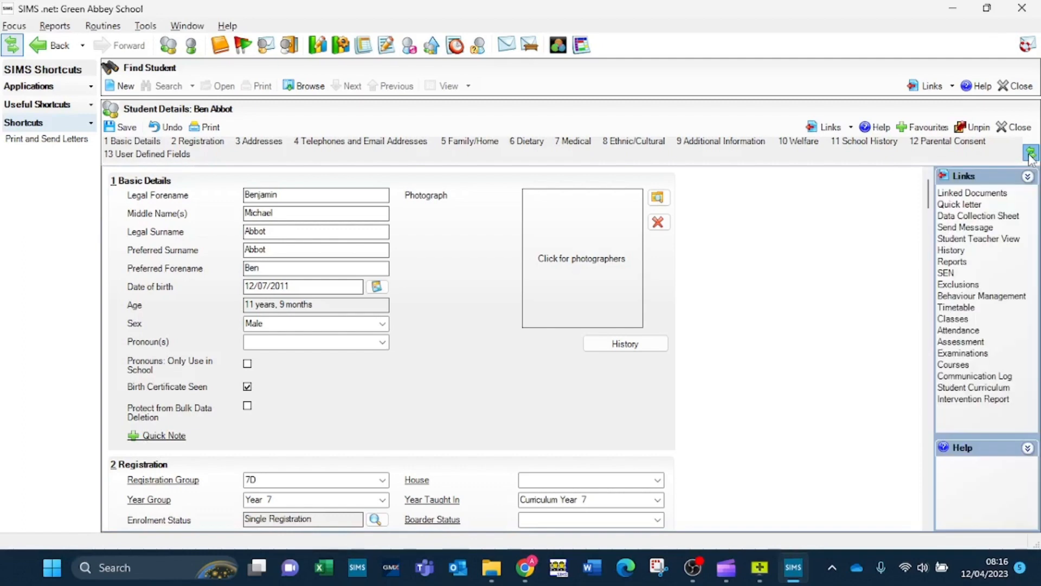
click(956, 195)
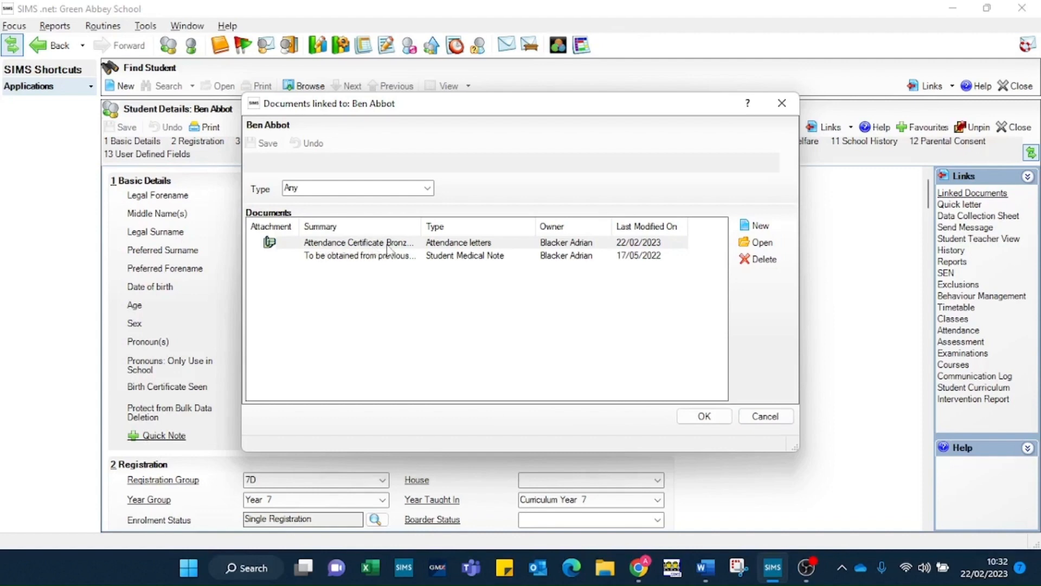
Step: Widen the Summary column and open the Attendance Certificate Bronze.doc entry's details
drag(420, 226, 451, 226)
click(321, 245)
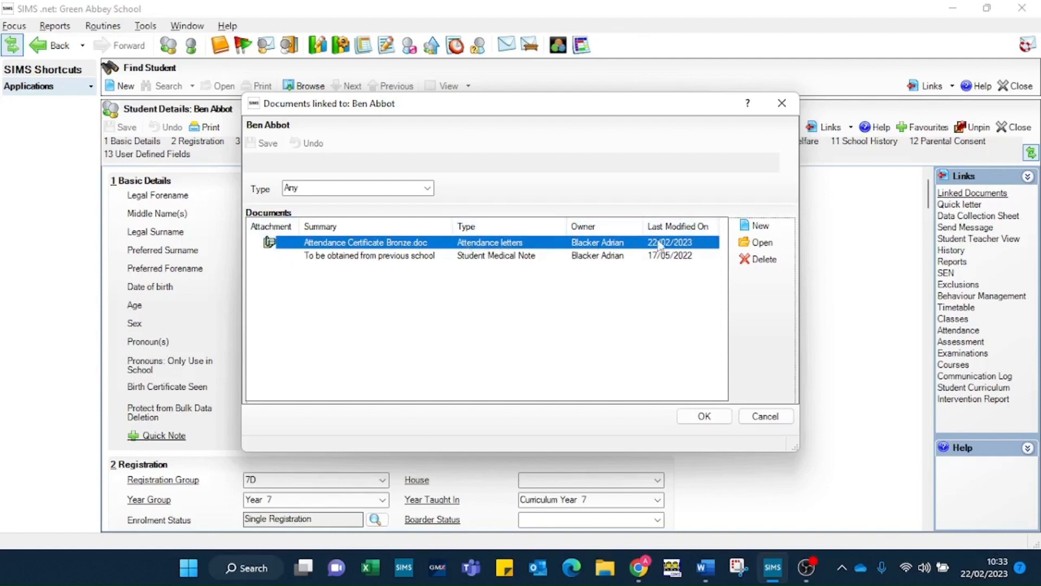
click(757, 242)
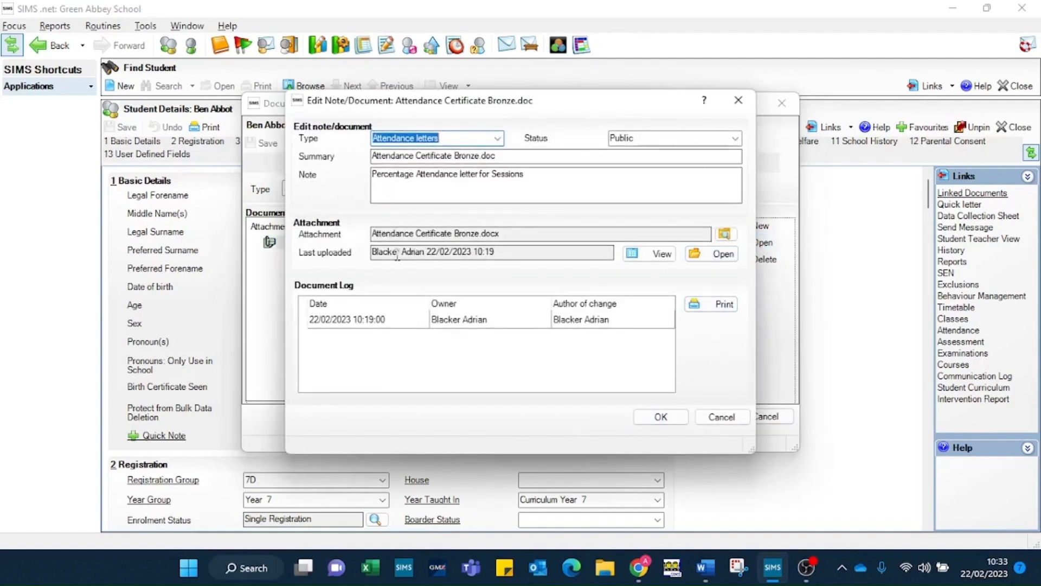
Step: View the attached Bronze certificate read-only in Word and scroll through it
click(660, 256)
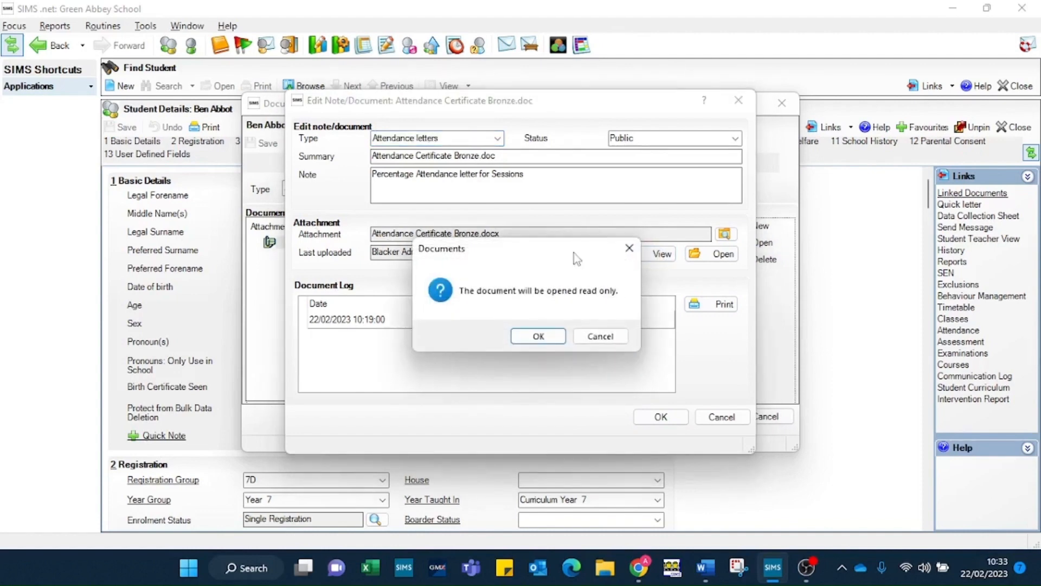
click(539, 336)
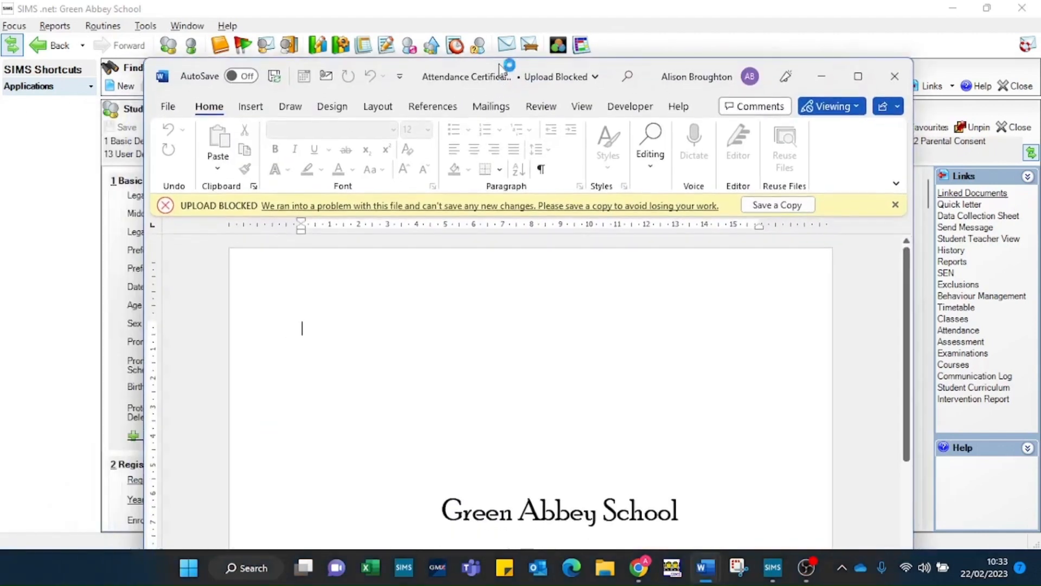
scroll(567, 306, down, 5)
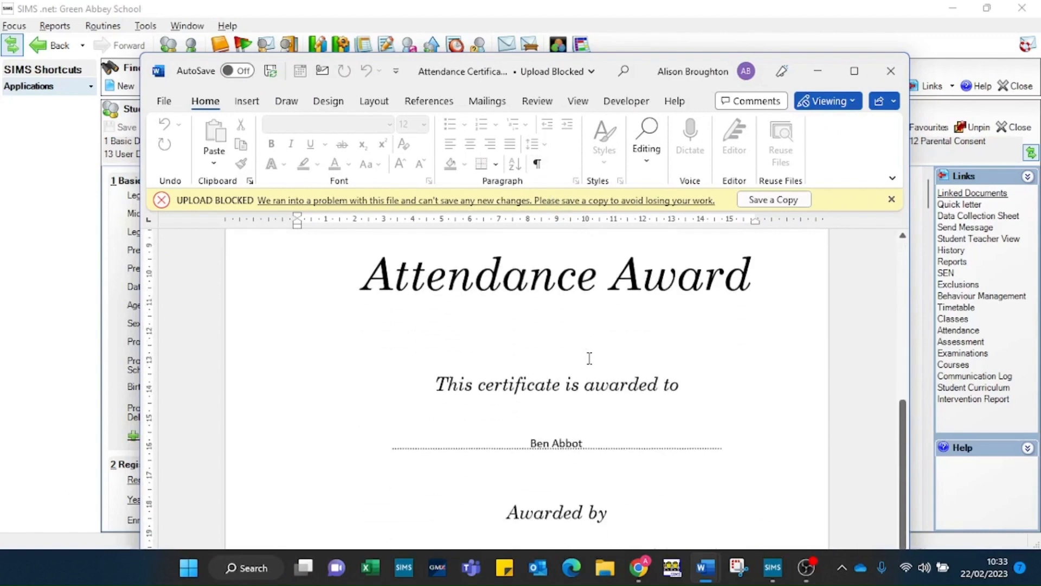